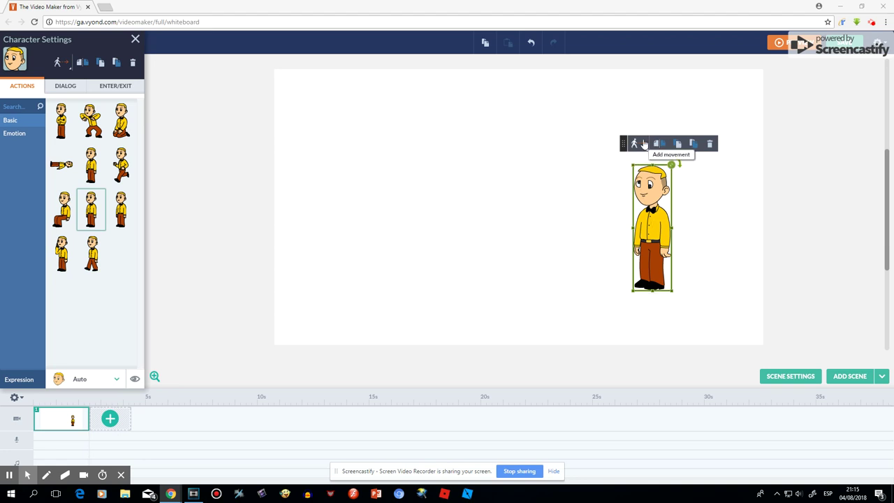
- Add a Current action movement to the yellow-shirt character, then reselect it to view the path
{"action": "left_click", "coordinate": [644, 143]}
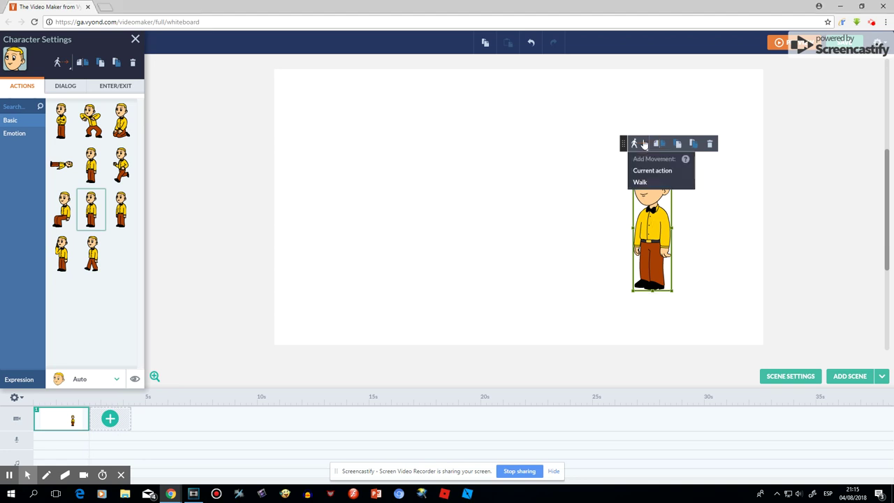
{"action": "left_click", "coordinate": [666, 173]}
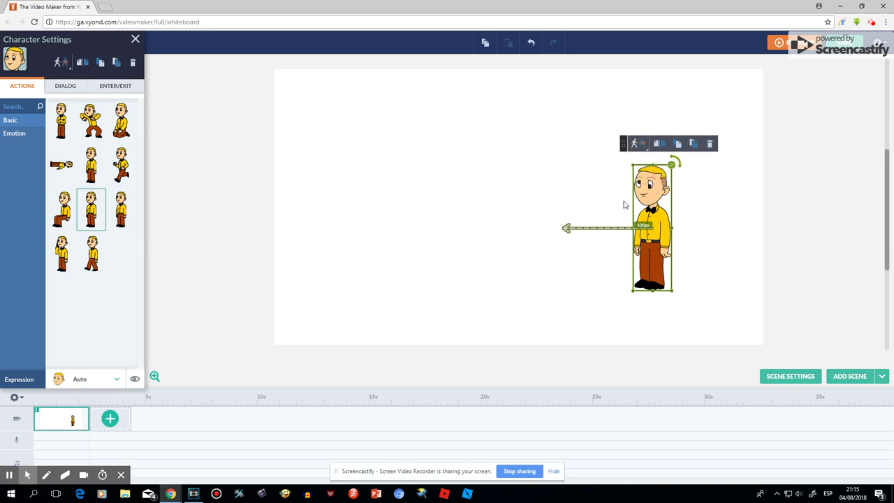
{"action": "left_click", "coordinate": [597, 227]}
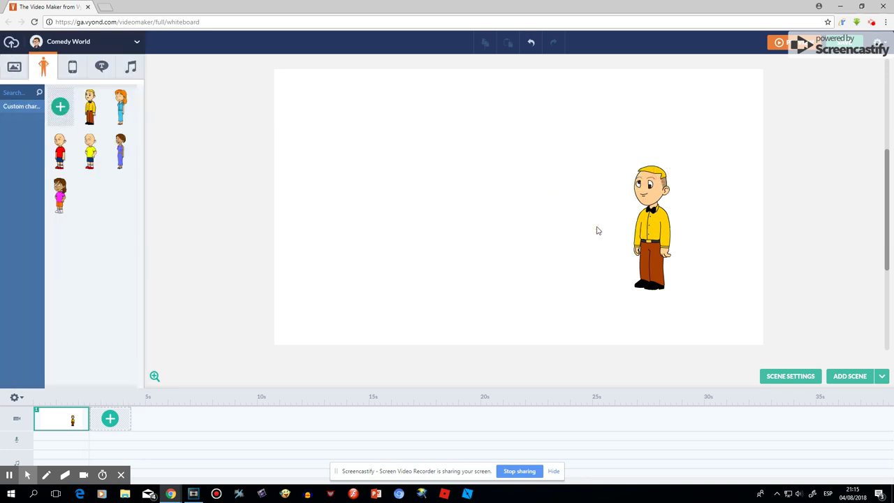
{"action": "left_click", "coordinate": [642, 224]}
{"action": "left_click", "coordinate": [619, 232]}
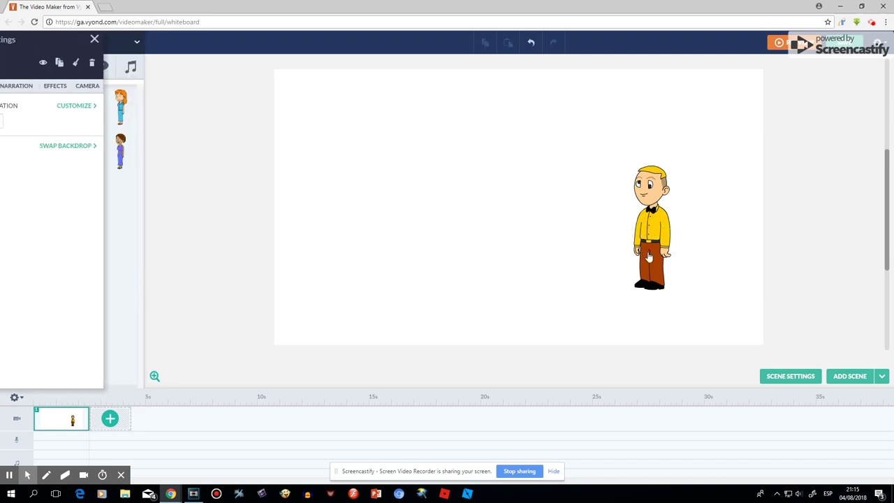
{"action": "left_click", "coordinate": [619, 232]}
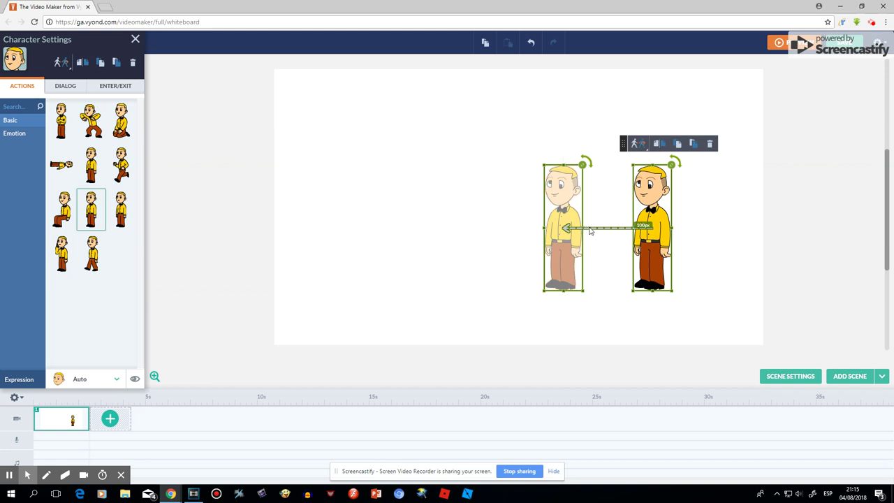
- Add a first control point, bending the path upward and lowering the walk's endpoint
{"action": "left_click", "coordinate": [594, 232]}
{"action": "right_click", "coordinate": [594, 233]}
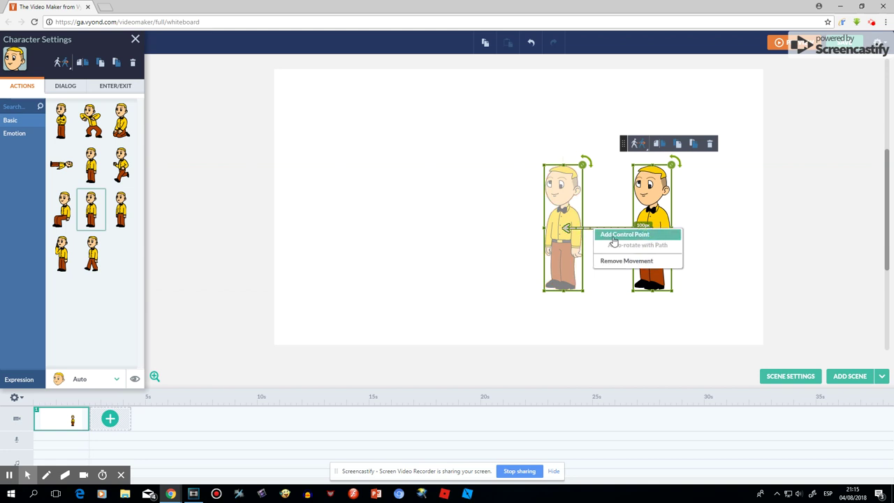
{"action": "left_click", "coordinate": [642, 233]}
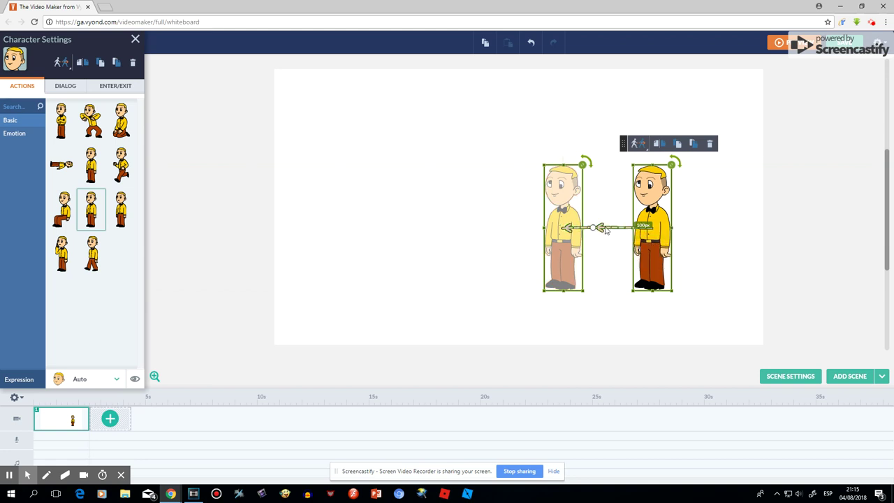
{"action": "left_click", "coordinate": [612, 183]}
{"action": "left_click_drag", "start_coordinate": [594, 230], "coordinate": [607, 152]}
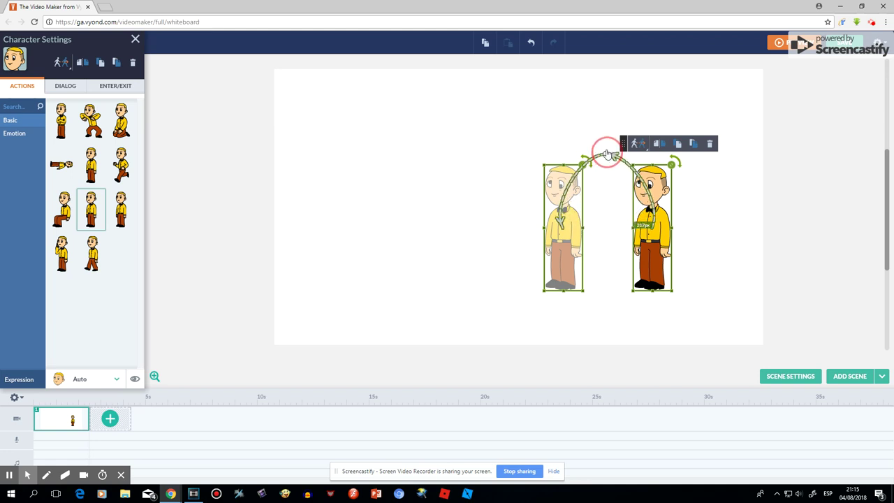
{"action": "left_click_drag", "start_coordinate": [562, 192], "coordinate": [552, 245]}
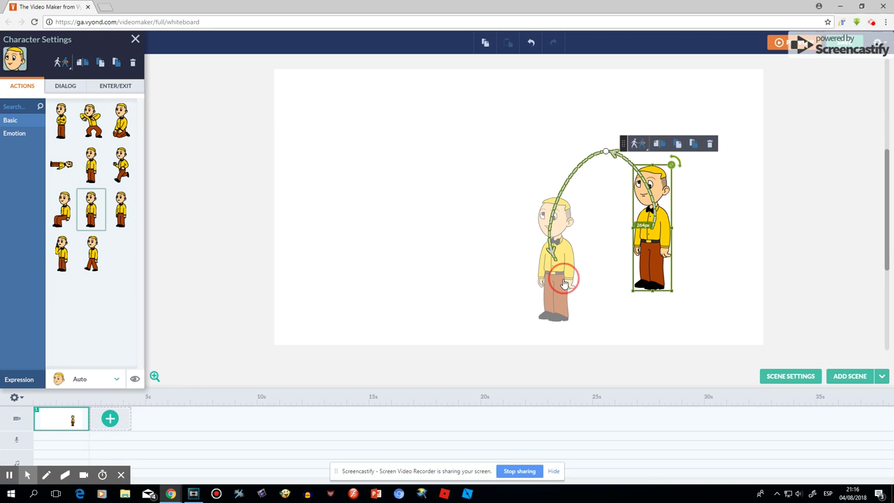
- Add a second control point and move the walk's endpoint up near the top
{"action": "right_click", "coordinate": [559, 203]}
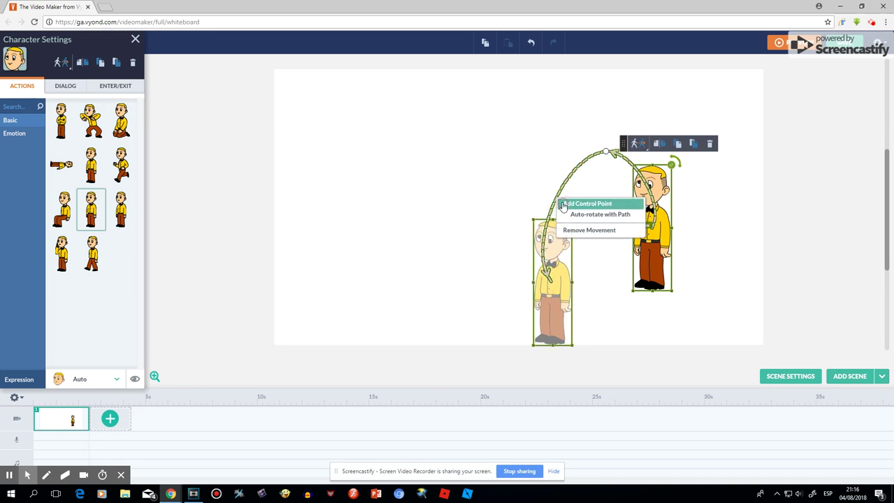
{"action": "left_click", "coordinate": [580, 203]}
{"action": "left_click", "coordinate": [537, 304]}
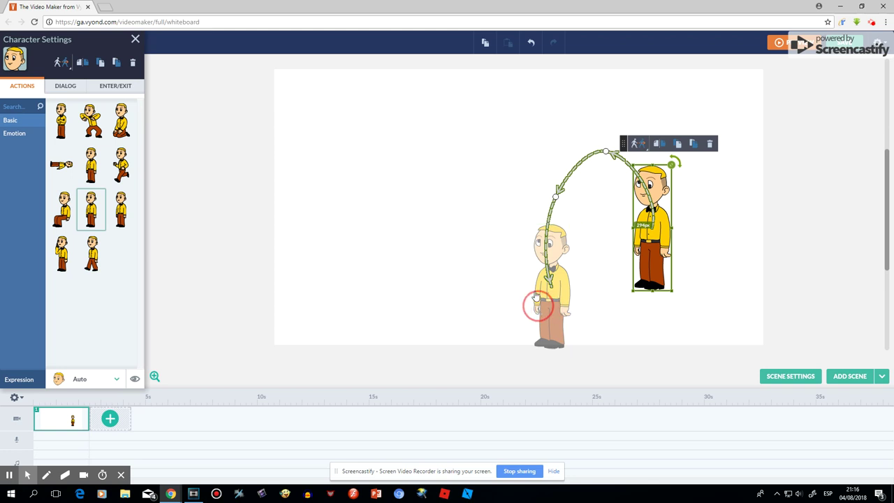
{"action": "left_click_drag", "start_coordinate": [535, 299], "coordinate": [511, 170]}
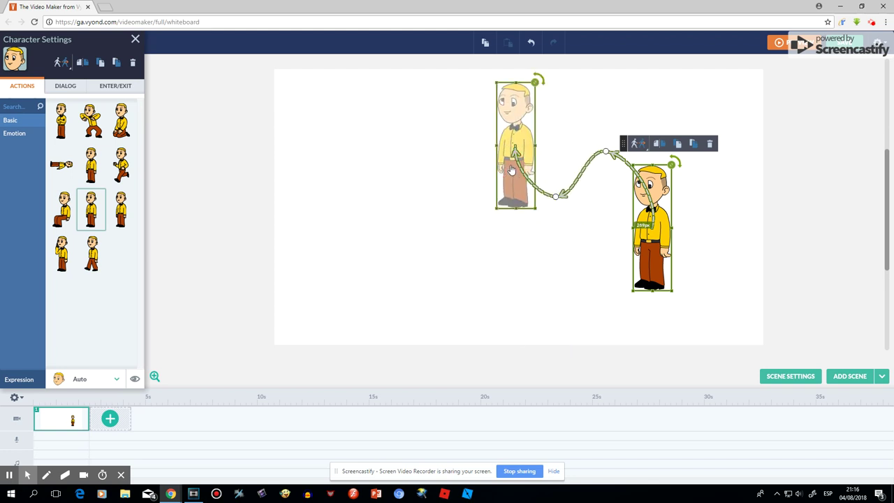
{"action": "right_click", "coordinate": [511, 170]}
{"action": "left_click", "coordinate": [516, 168]}
- Add two more control points, ending the walk at the upper left
{"action": "right_click", "coordinate": [521, 170]}
{"action": "left_click", "coordinate": [527, 163]}
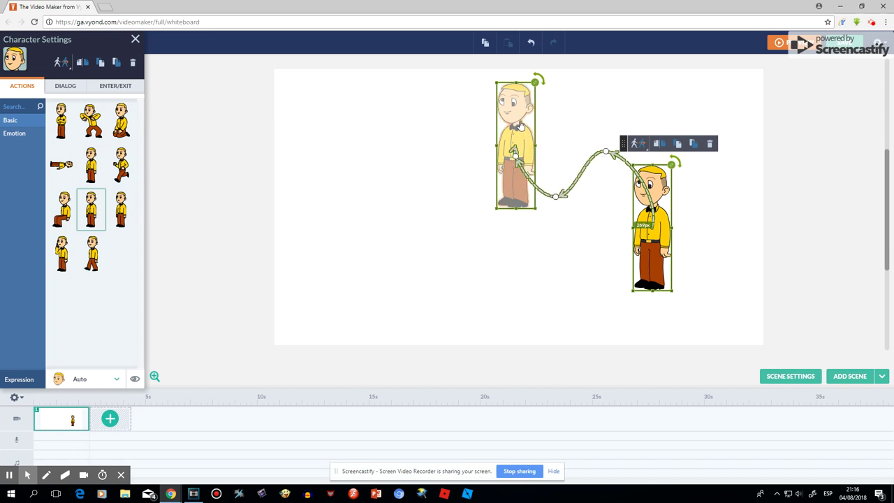
{"action": "mouse_move", "coordinate": [515, 143]}
{"action": "left_mouse_down"}
{"action": "mouse_move", "coordinate": [473, 183]}
{"action": "mouse_move", "coordinate": [452, 223]}
{"action": "left_mouse_up"}
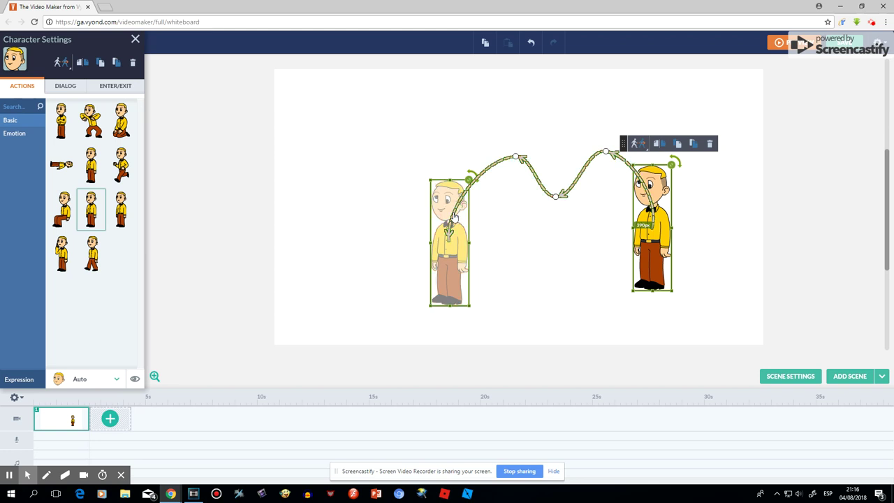
{"action": "right_click", "coordinate": [455, 220]}
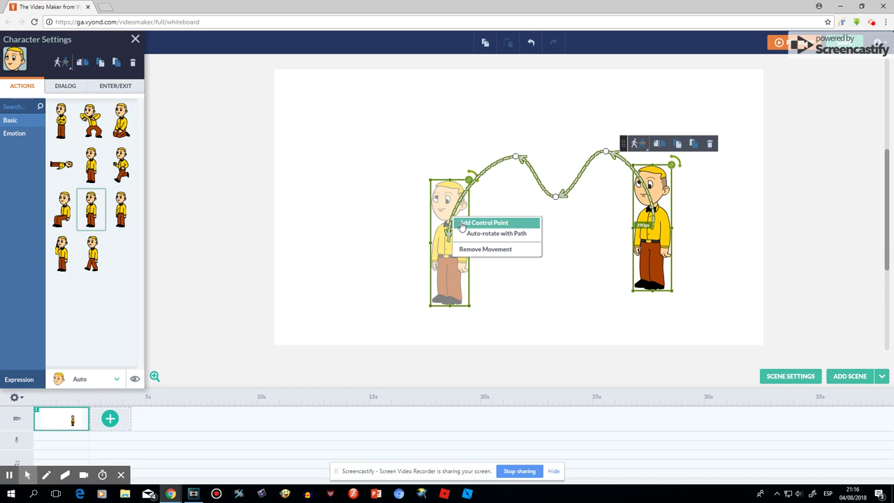
{"action": "left_click", "coordinate": [461, 224]}
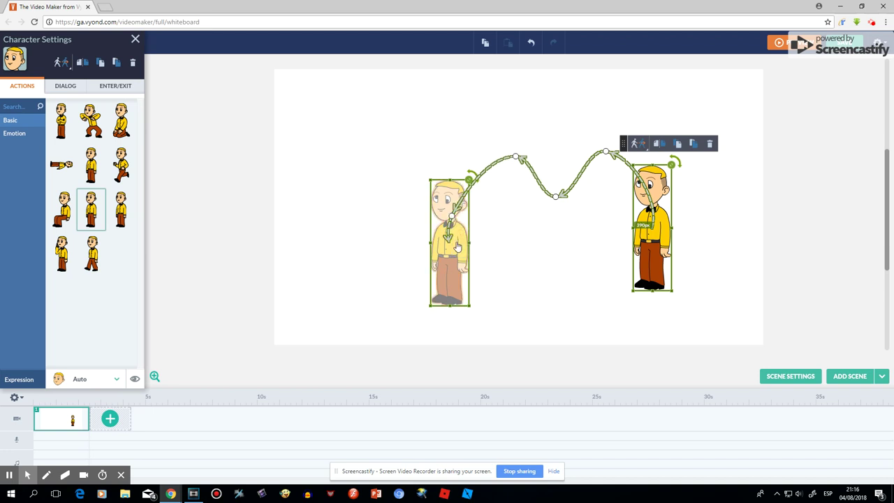
{"action": "left_click_drag", "start_coordinate": [455, 265], "coordinate": [398, 162]}
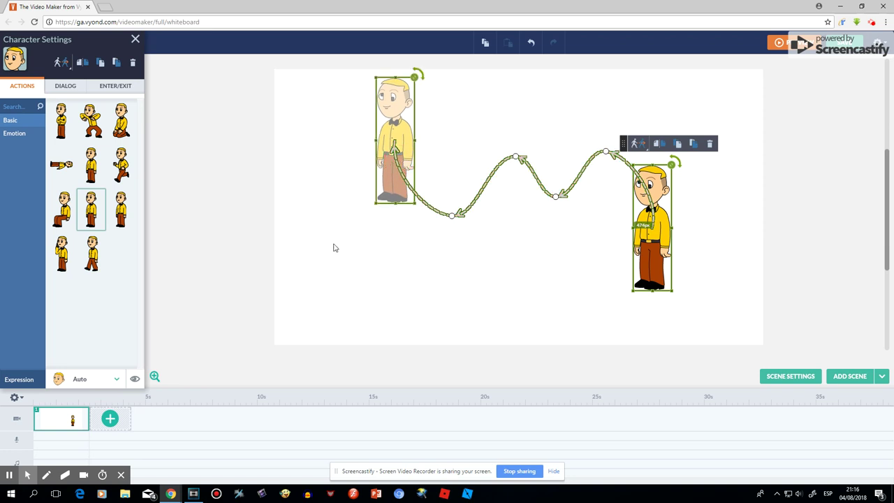
- In the second scene, give the character a Current action movement
{"action": "left_click", "coordinate": [111, 419]}
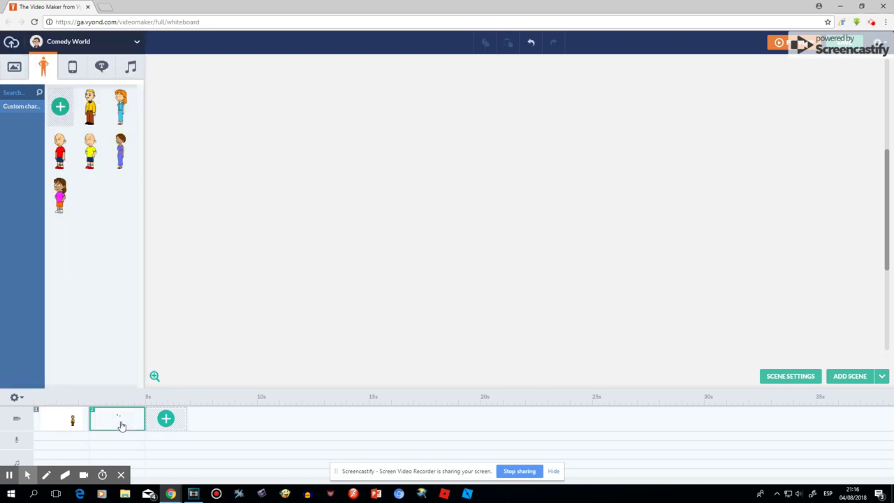
{"action": "left_click", "coordinate": [402, 137]}
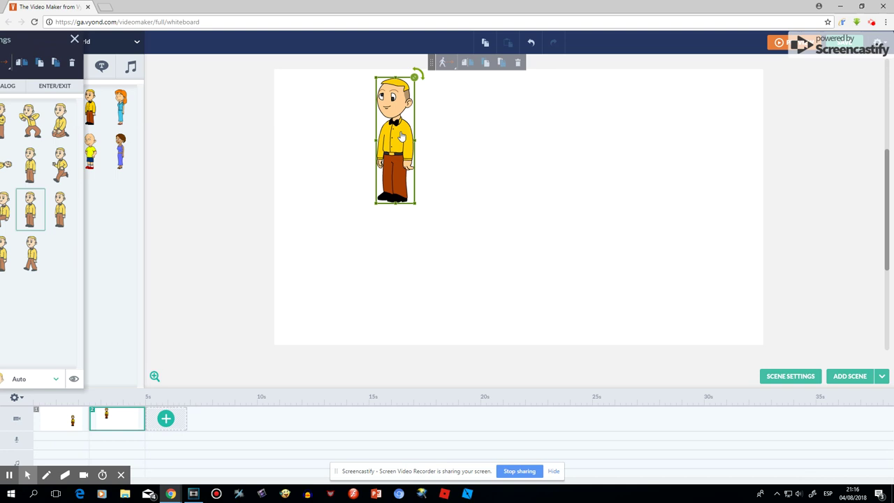
{"action": "left_click", "coordinate": [444, 63]}
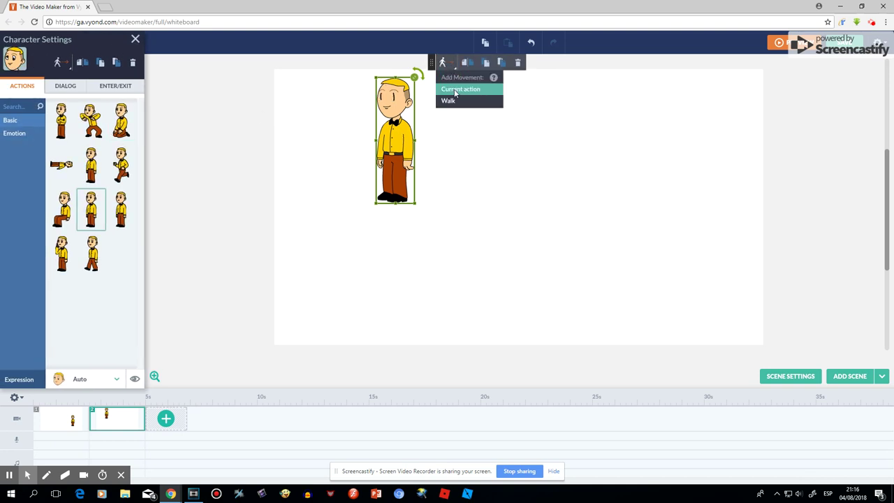
{"action": "left_click", "coordinate": [455, 91]}
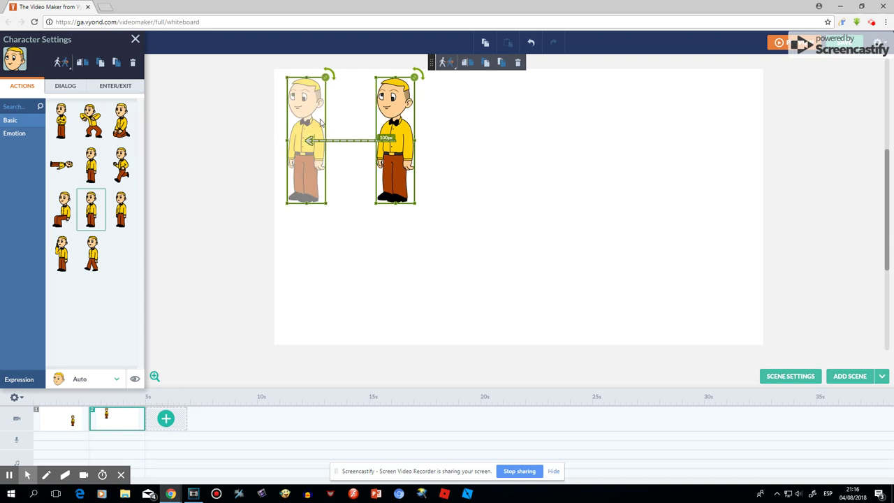
- Drag the walk's endpoint to the character's right and reselect it to check the path
{"action": "left_click", "coordinate": [466, 63]}
{"action": "left_click", "coordinate": [308, 127]}
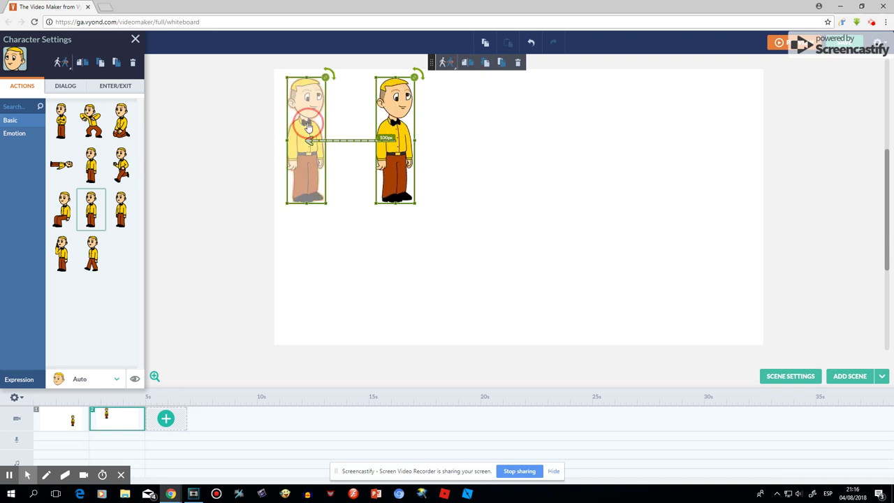
{"action": "left_click_drag", "start_coordinate": [308, 127], "coordinate": [479, 126]}
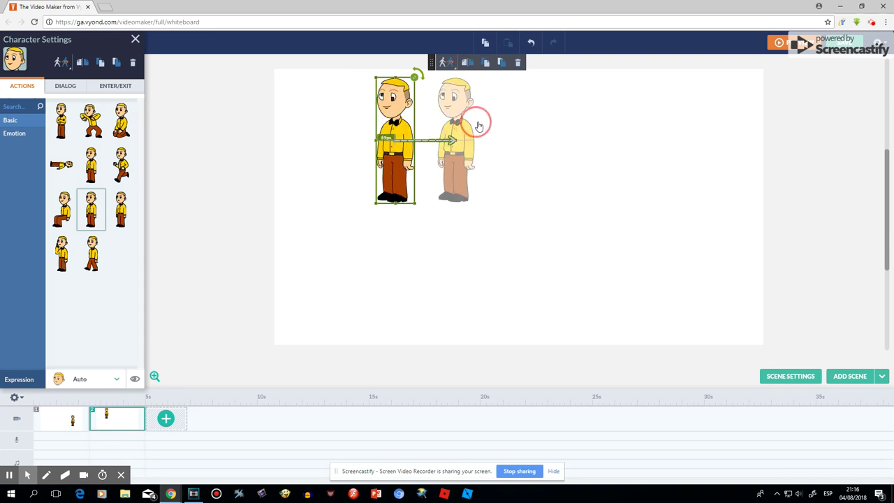
{"action": "left_click", "coordinate": [468, 65]}
{"action": "left_click", "coordinate": [438, 143]}
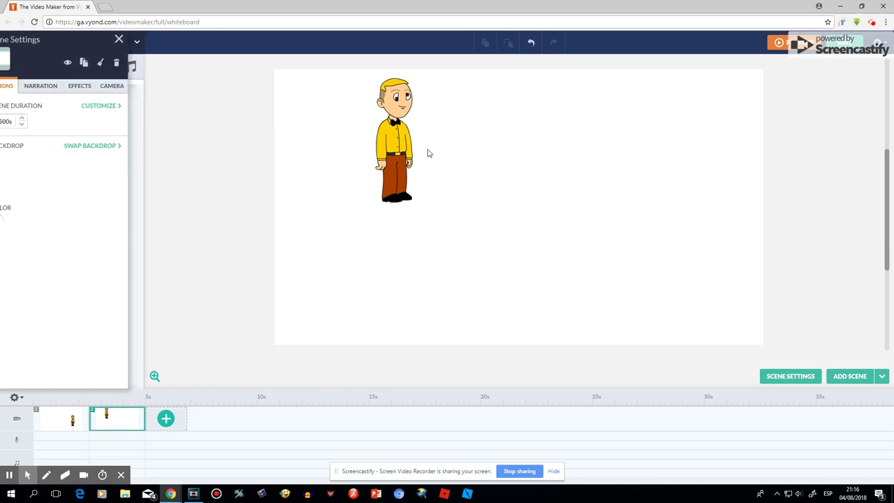
{"action": "left_click", "coordinate": [398, 153]}
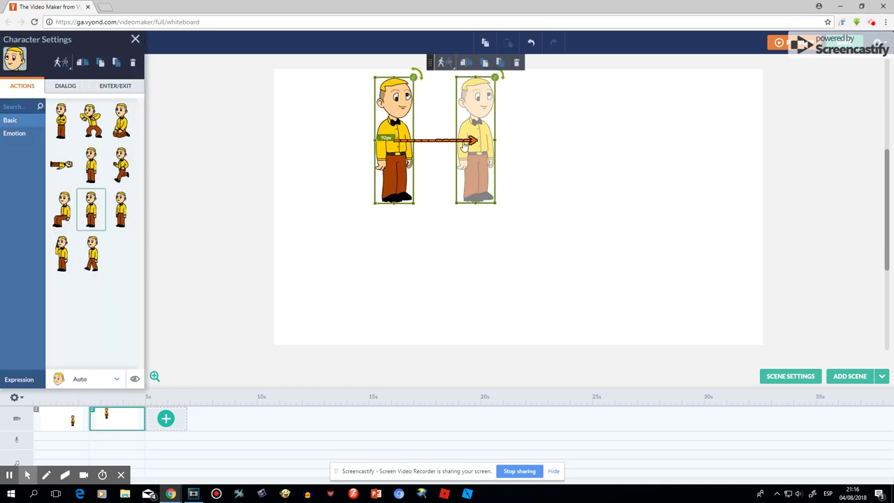
{"action": "left_click", "coordinate": [447, 231]}
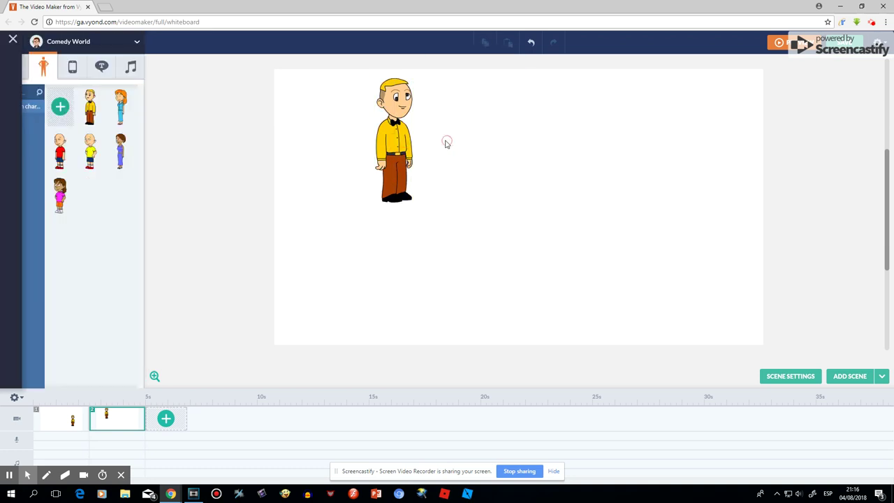
{"action": "left_click", "coordinate": [409, 152]}
- Add a control point and move the walk's endpoint to the lower-right corner
{"action": "right_click", "coordinate": [446, 141]}
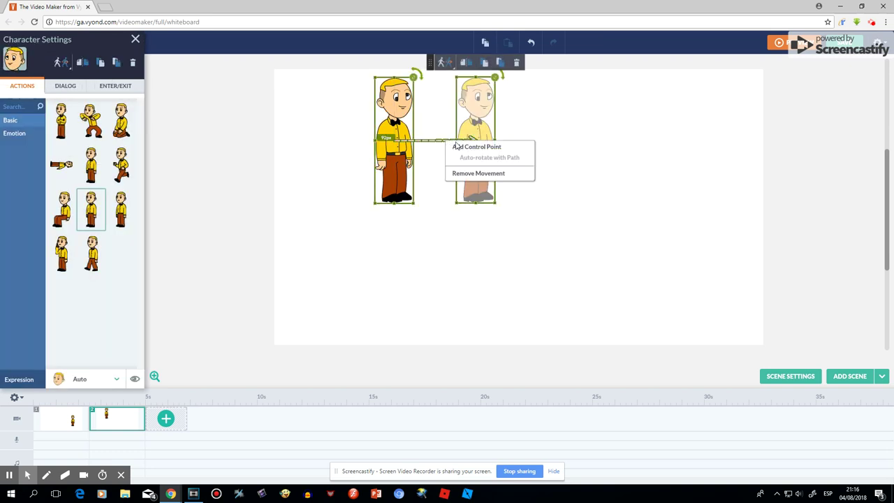
{"action": "left_click", "coordinate": [477, 147]}
{"action": "left_click", "coordinate": [516, 150]}
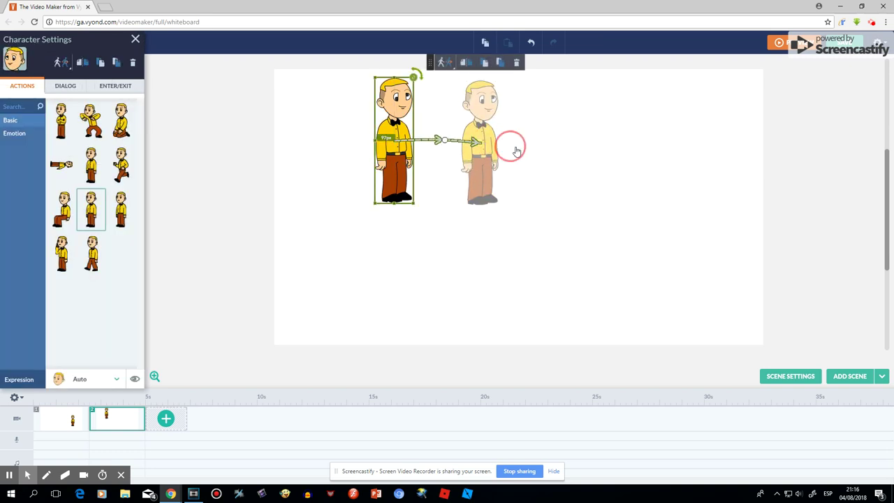
{"action": "mouse_move", "coordinate": [516, 151]}
{"action": "left_mouse_down"}
{"action": "mouse_move", "coordinate": [693, 233]}
{"action": "mouse_move", "coordinate": [721, 281]}
{"action": "left_mouse_up"}
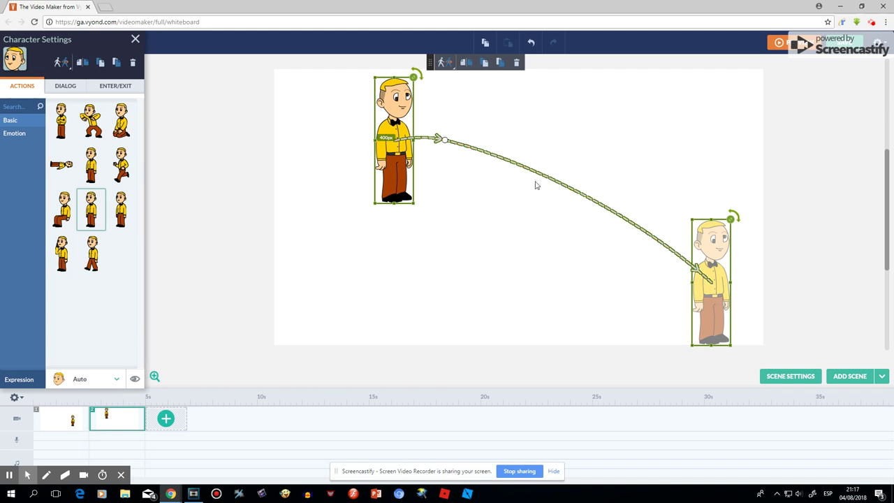
- Add another control point, nudge the endpoint slightly upward, and deselect the character
{"action": "right_click", "coordinate": [538, 179]}
{"action": "left_click", "coordinate": [584, 179]}
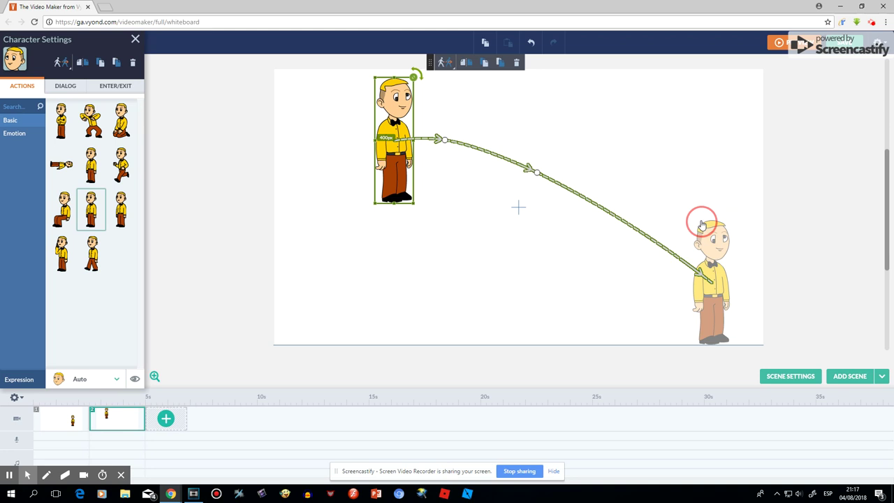
{"action": "mouse_move", "coordinate": [697, 240]}
{"action": "left_mouse_down"}
{"action": "mouse_move", "coordinate": [702, 197]}
{"action": "mouse_move", "coordinate": [719, 259]}
{"action": "left_mouse_up"}
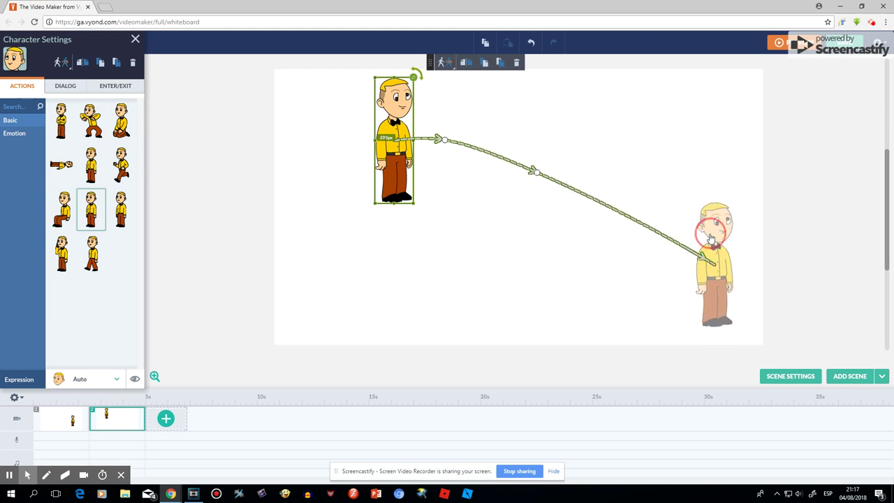
{"action": "left_click", "coordinate": [627, 223]}
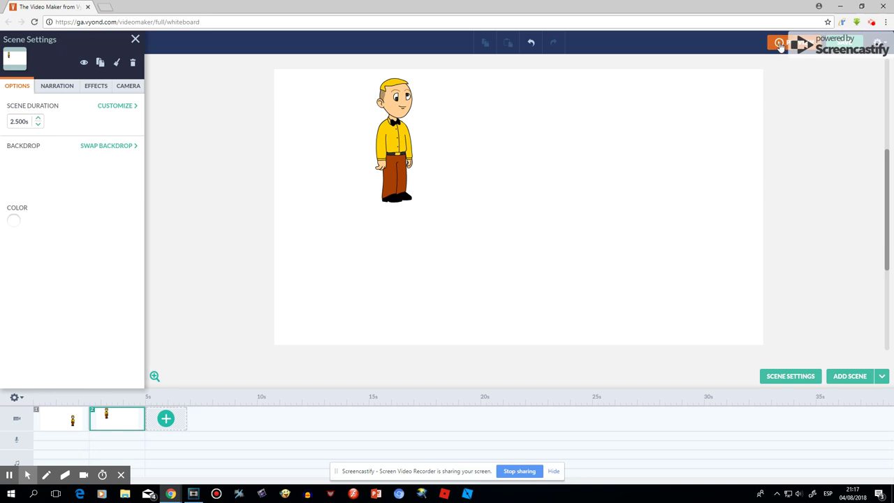
- Preview the two-scene video with the Preview button
{"action": "left_click", "coordinate": [780, 44]}
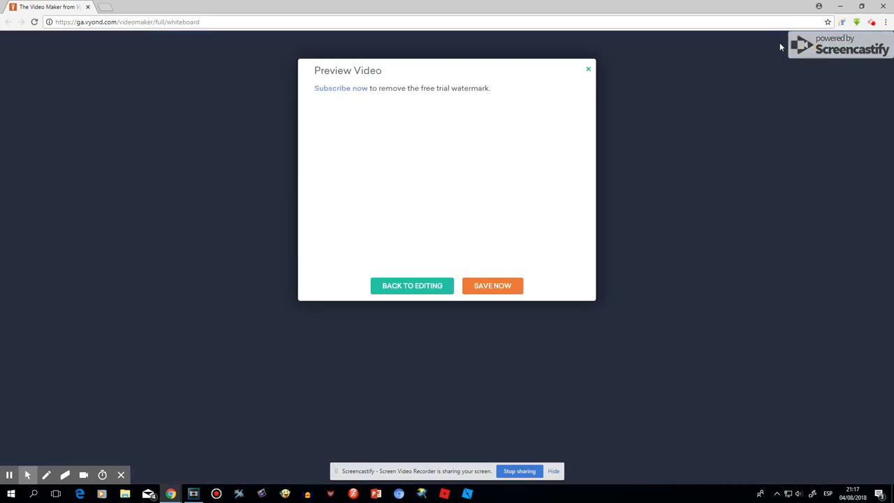